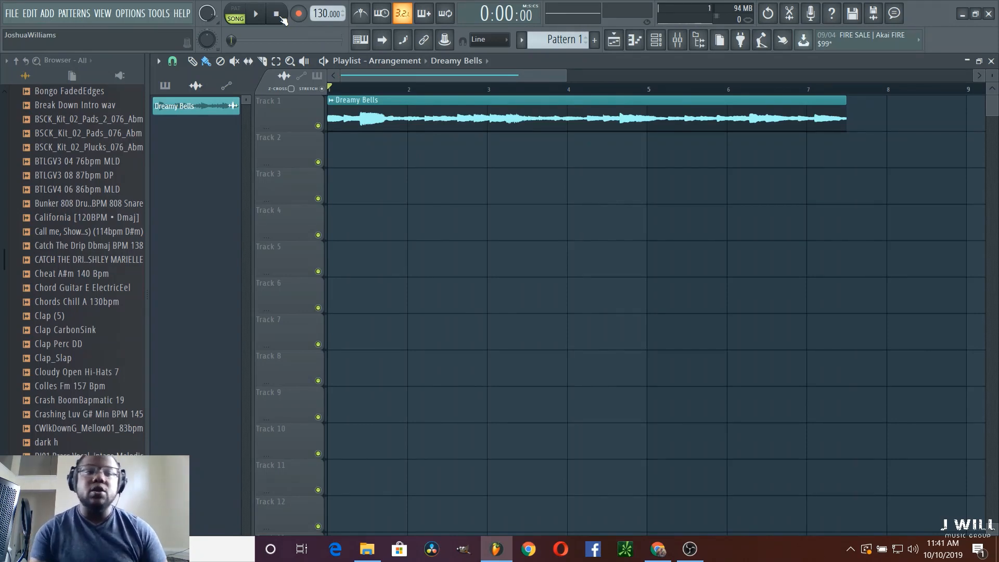
- Stretch the Dreamy Bells clip on Track 1 to end exactly at bar 9 with snapping set to none, and play it back
{"action": "left_click", "coordinate": [179, 68]}
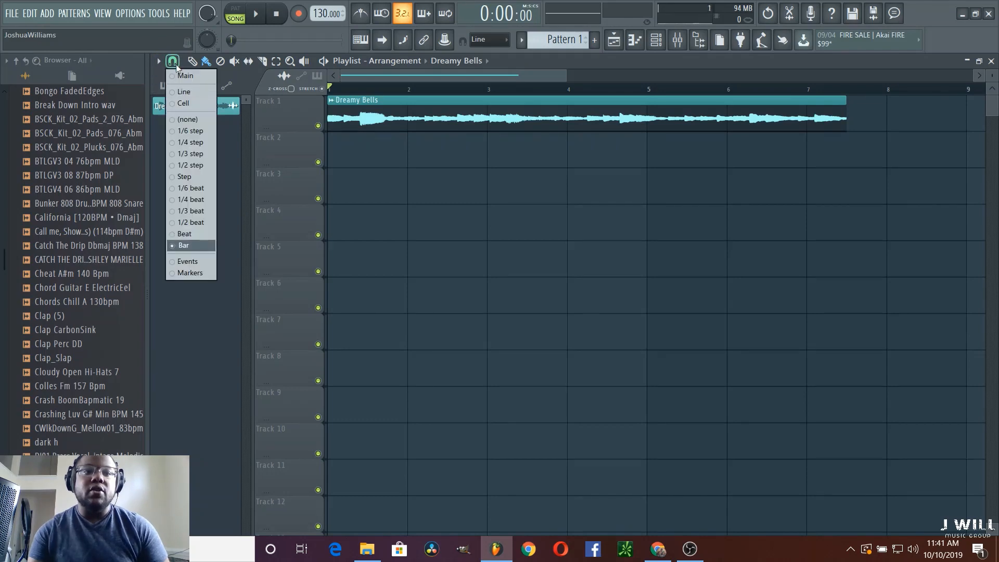
{"action": "left_click", "coordinate": [197, 120]}
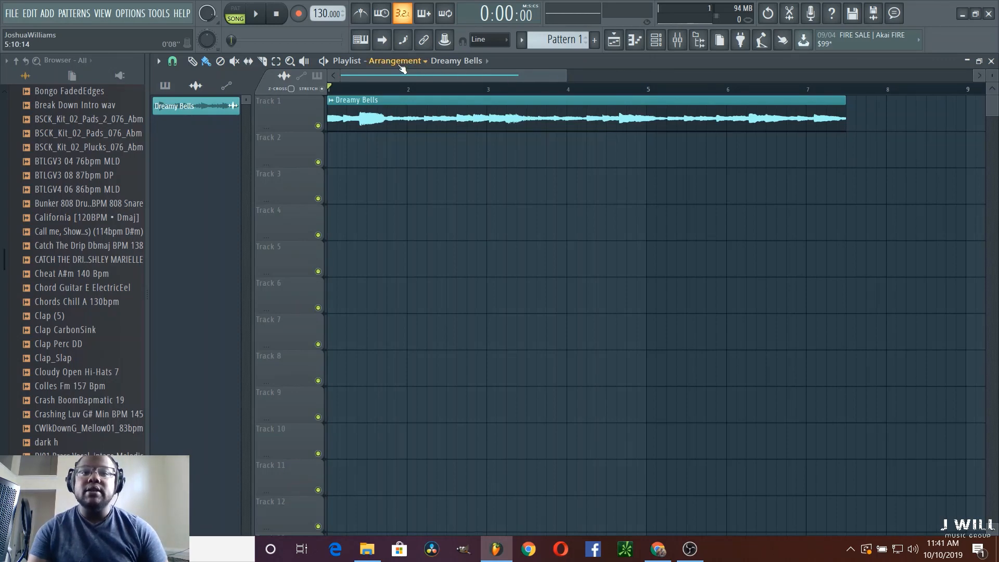
{"action": "left_click_drag", "start_coordinate": [342, 76], "coordinate": [510, 80]}
{"action": "left_click_drag", "start_coordinate": [455, 112], "coordinate": [908, 143]}
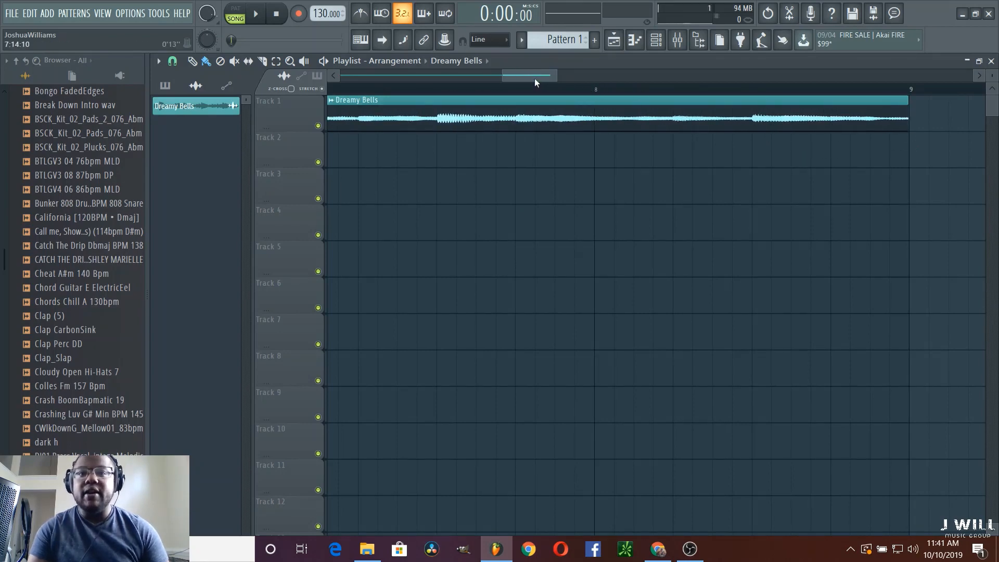
{"action": "left_click_drag", "start_coordinate": [500, 75], "coordinate": [442, 76]}
{"action": "left_click_drag", "start_coordinate": [598, 118], "coordinate": [602, 118]}
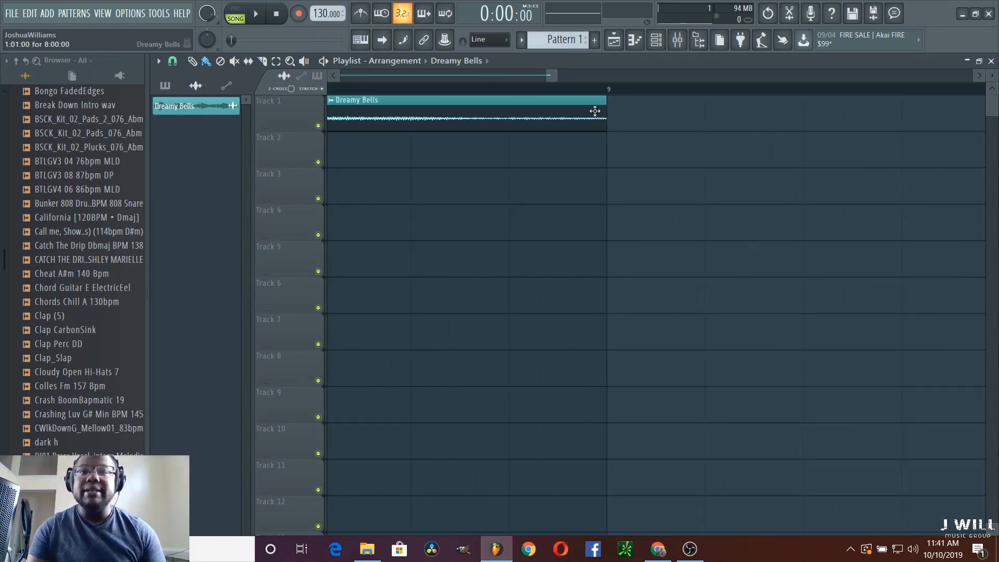
{"action": "left_click_drag", "start_coordinate": [547, 80], "coordinate": [269, 96]}
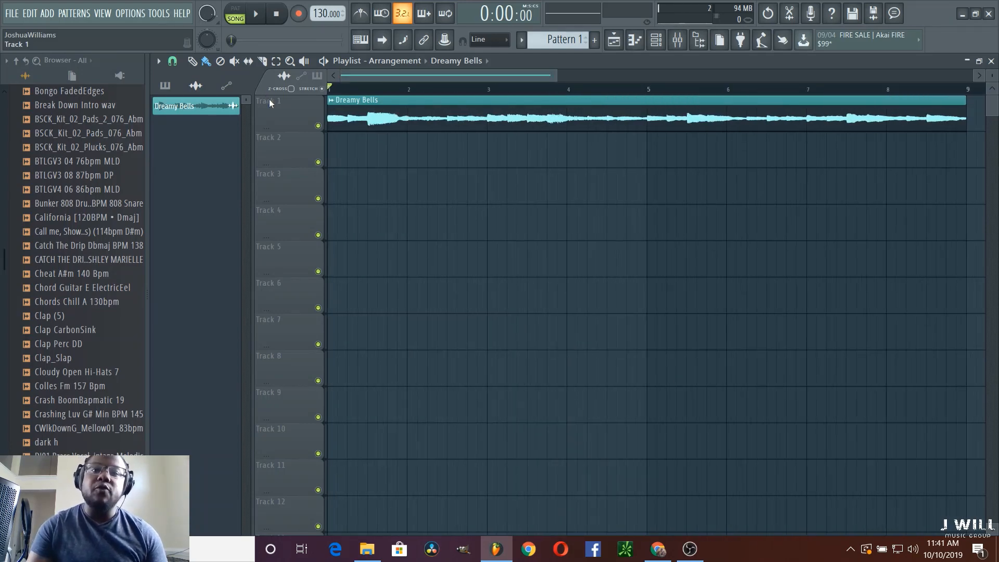
{"action": "left_click", "coordinate": [262, 15]}
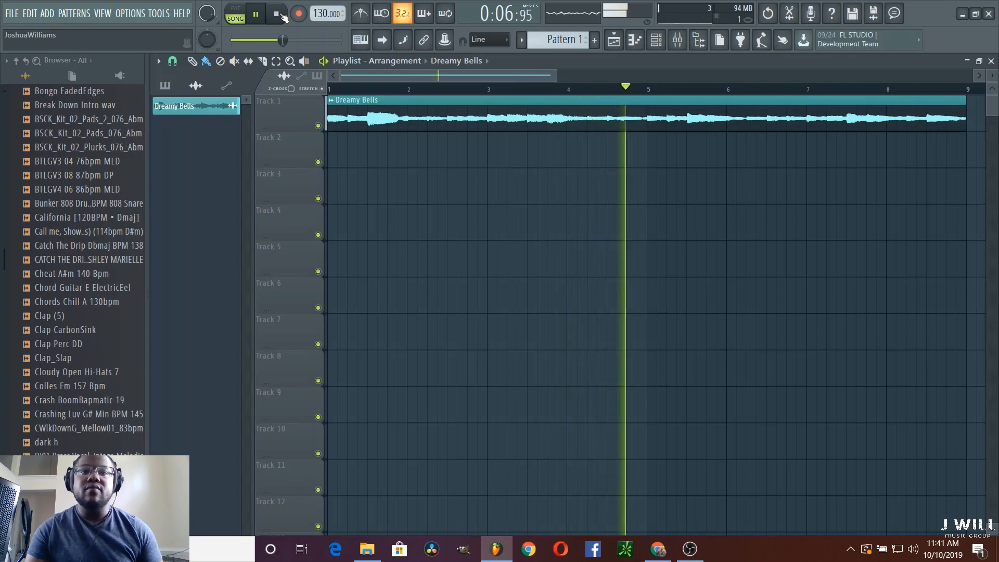
{"action": "left_click", "coordinate": [279, 15]}
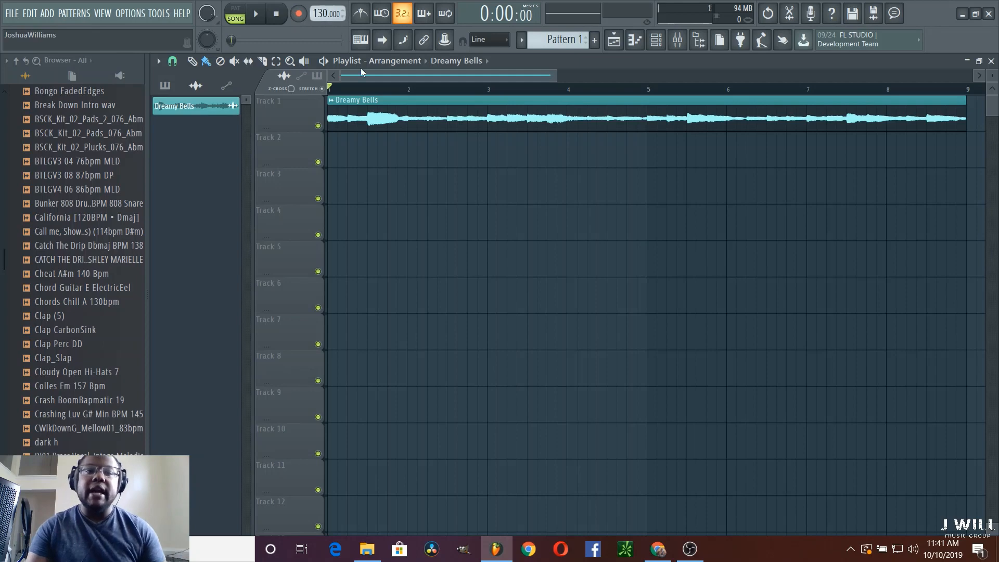
- Set the Dreamy Bells clip's time-stretching mode to Auto and play the stretched loop back
{"action": "double_click", "coordinate": [382, 116]}
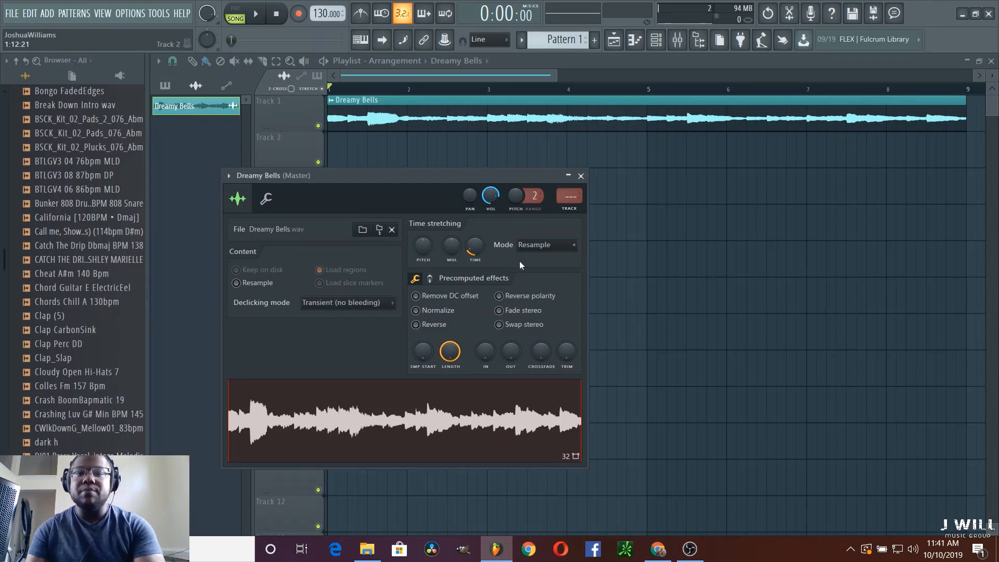
{"action": "left_click", "coordinate": [547, 246]}
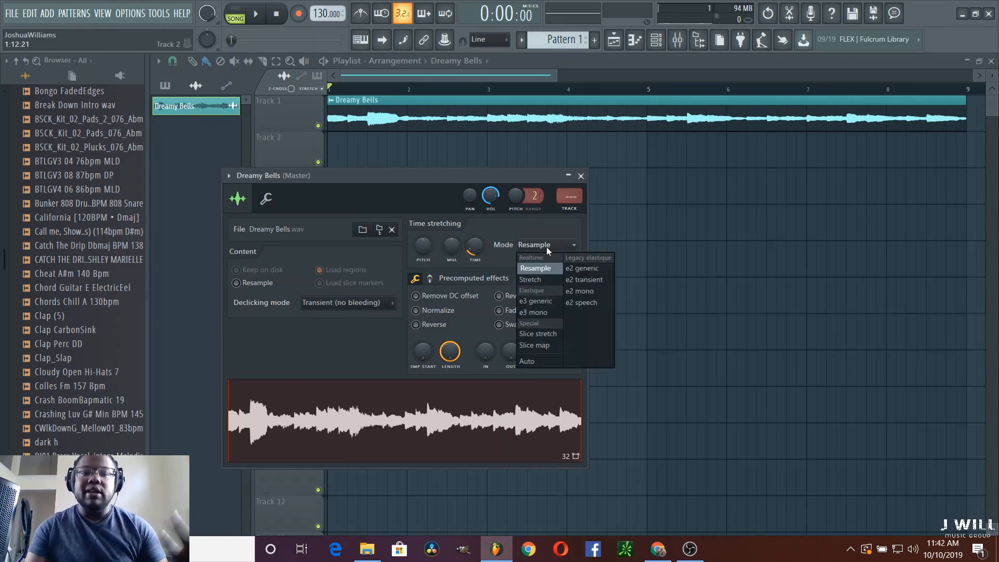
{"action": "left_click", "coordinate": [545, 358]}
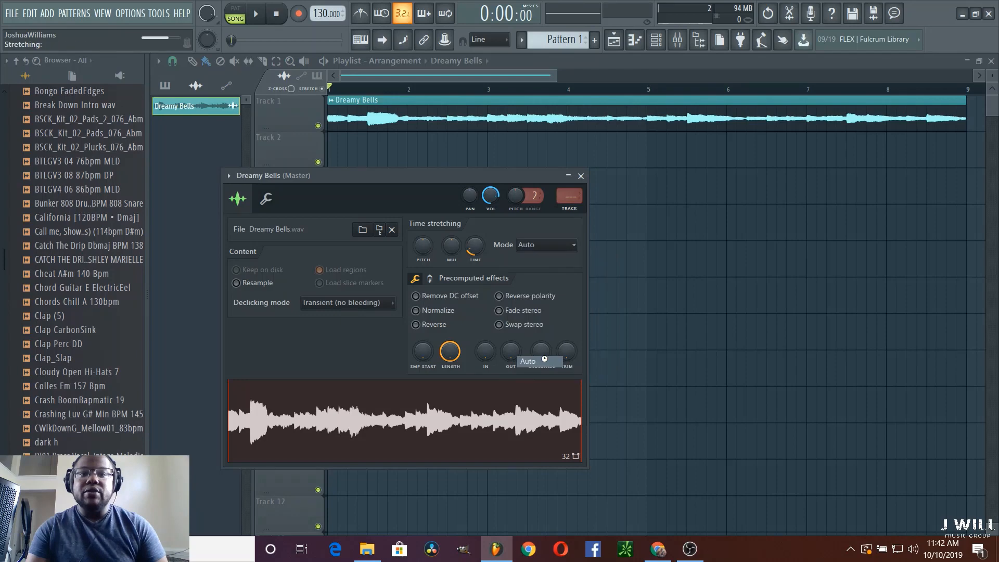
{"action": "left_click", "coordinate": [581, 175]}
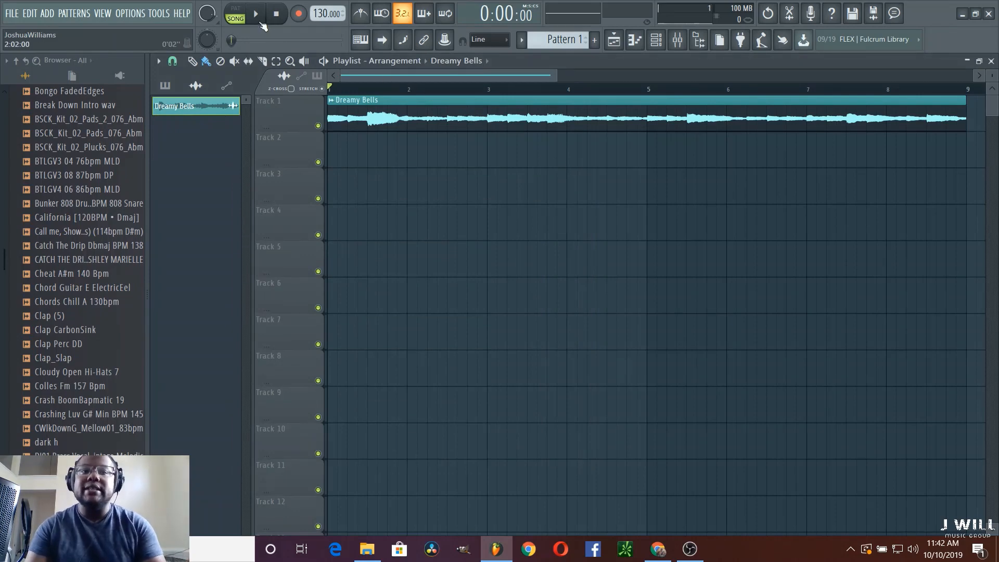
{"action": "key", "text": "space"}
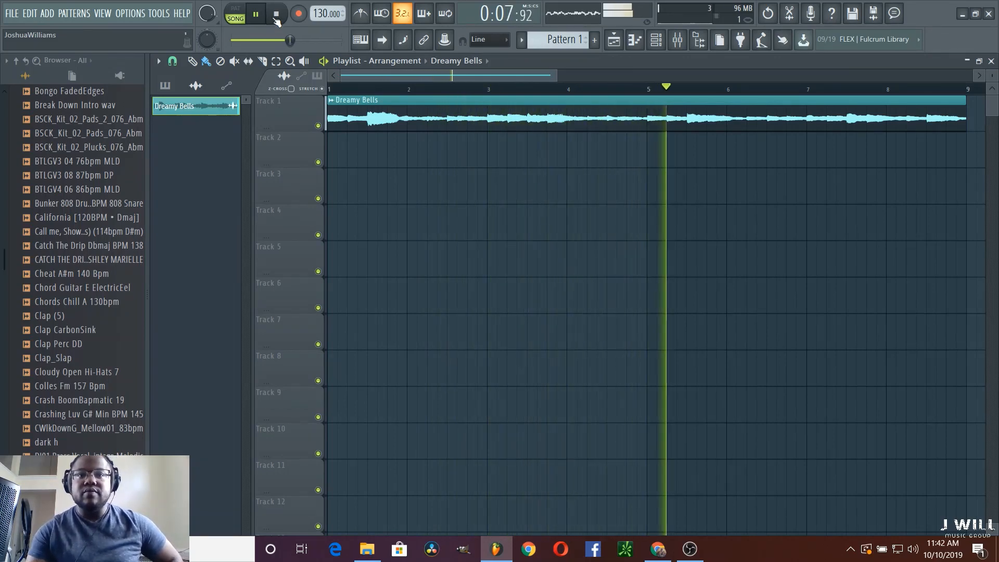
{"action": "left_click", "coordinate": [276, 18]}
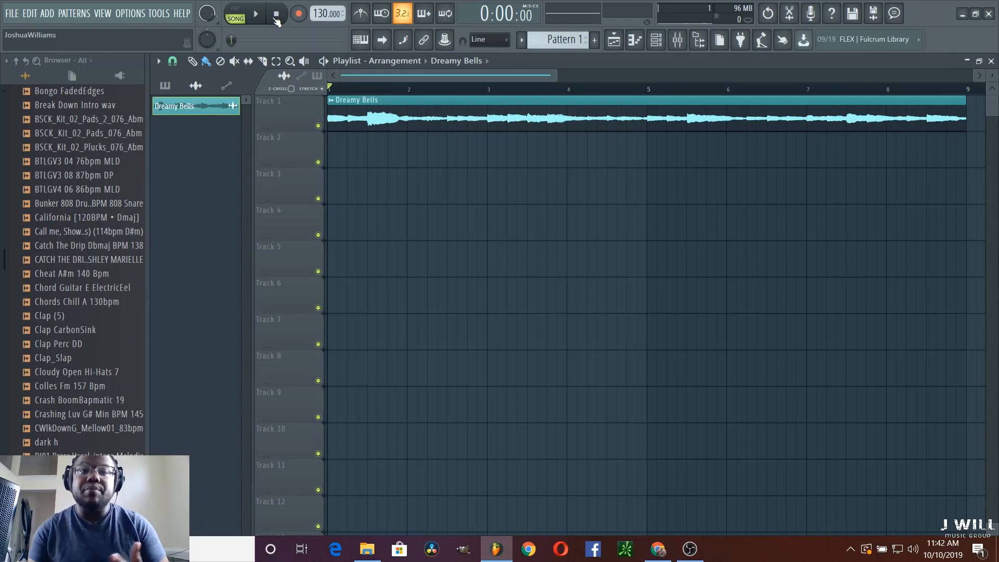
- Remove the Dreamy Bells clip from Track 1 and delete its sample from the project's audio clips
{"action": "left_click", "coordinate": [334, 156]}
{"action": "right_click", "coordinate": [436, 160]}
{"action": "right_click", "coordinate": [420, 121]}
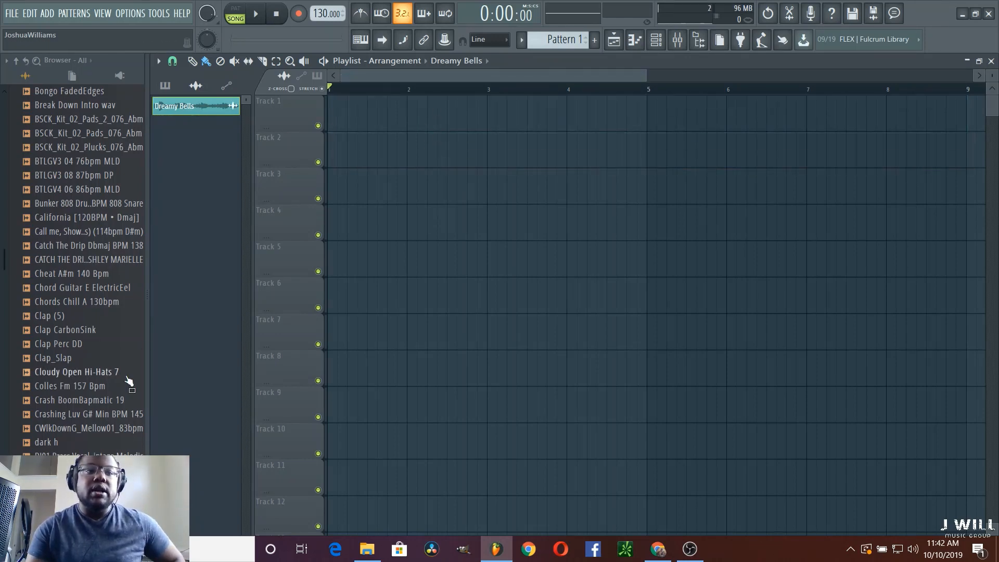
{"action": "left_click_drag", "start_coordinate": [73, 484], "coordinate": [192, 142]}
{"action": "right_click", "coordinate": [185, 114]}
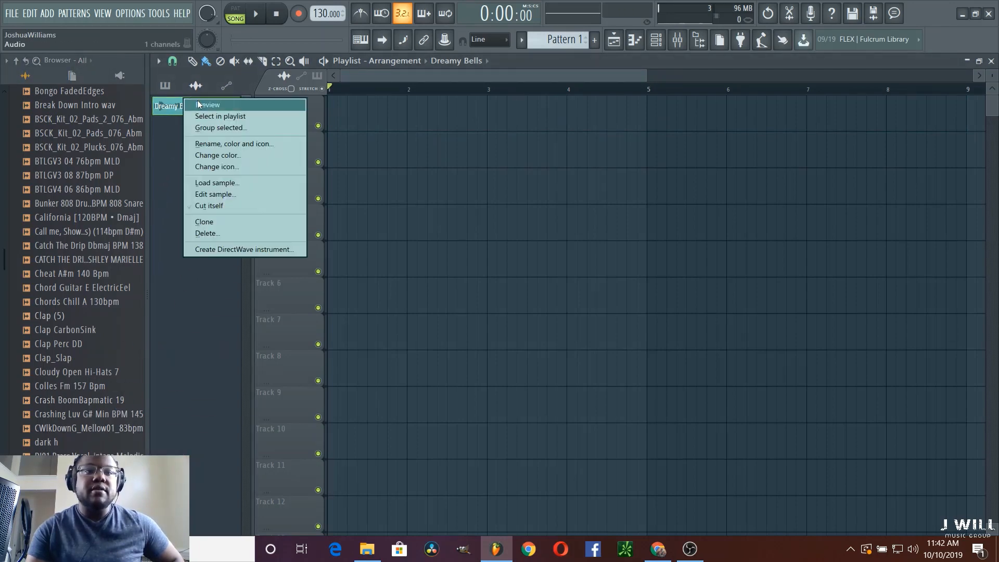
{"action": "left_click", "coordinate": [214, 234]}
{"action": "left_click", "coordinate": [571, 308]}
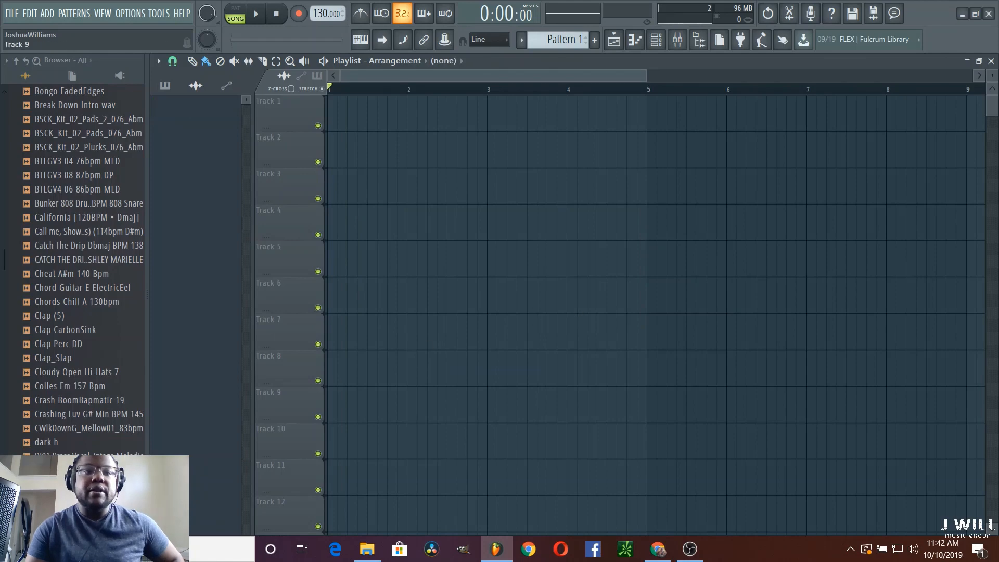
- Place a fresh copy of the Dreamy Bells sample at the start of Track 1 and set playlist snapping to Bar
{"action": "left_click_drag", "start_coordinate": [73, 485], "coordinate": [328, 115]}
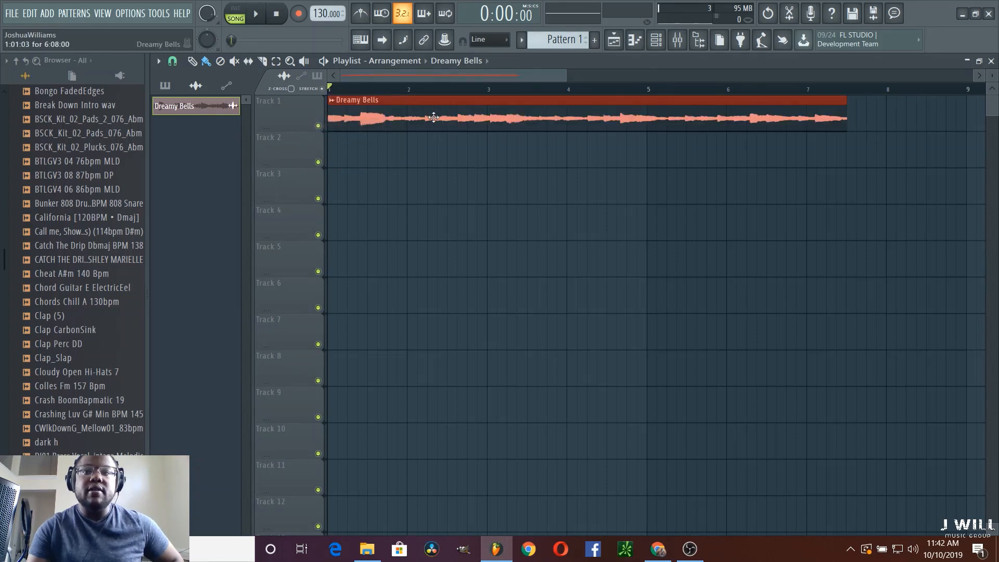
{"action": "left_click", "coordinate": [173, 61]}
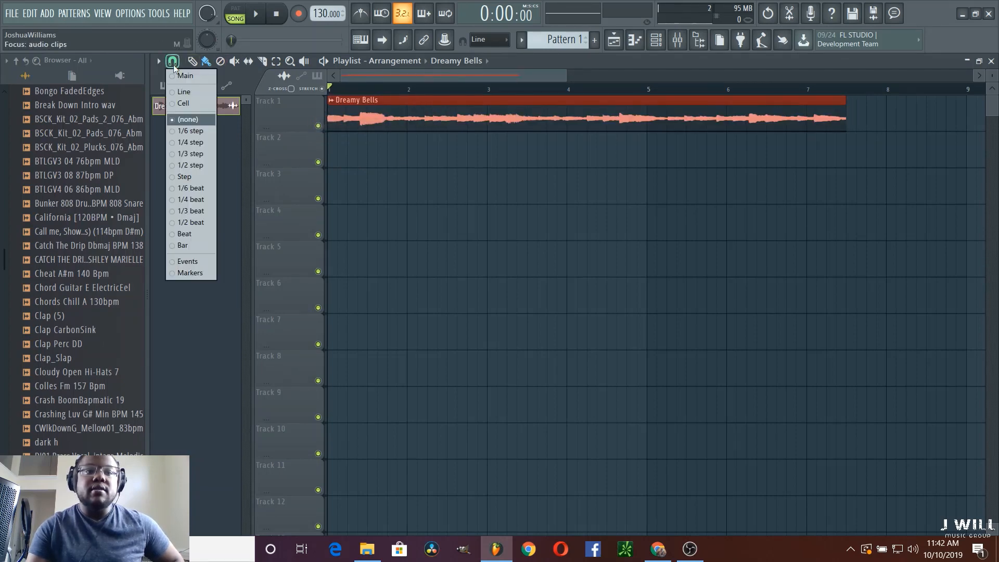
{"action": "left_click", "coordinate": [202, 246]}
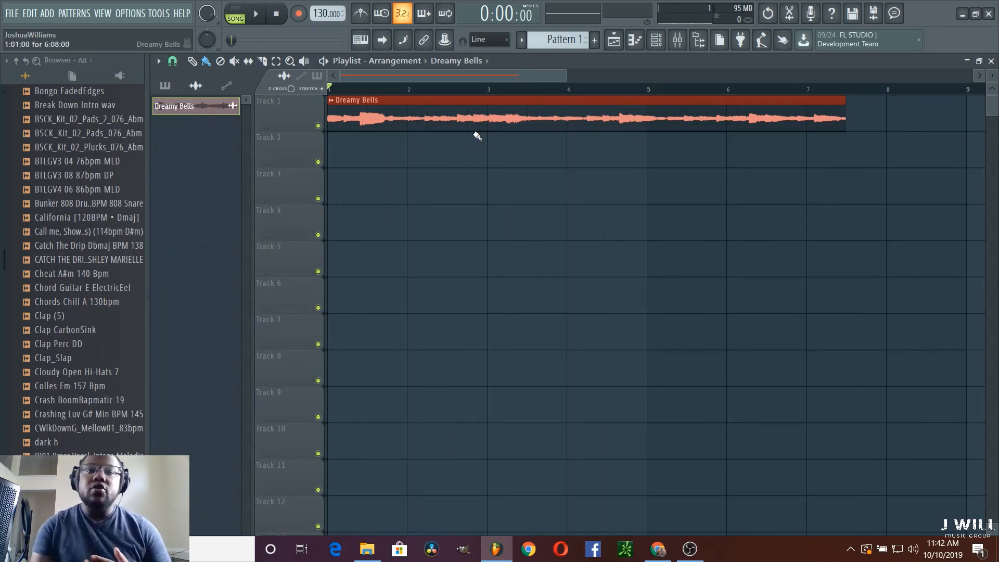
{"action": "left_click", "coordinate": [486, 163]}
{"action": "right_click", "coordinate": [555, 150]}
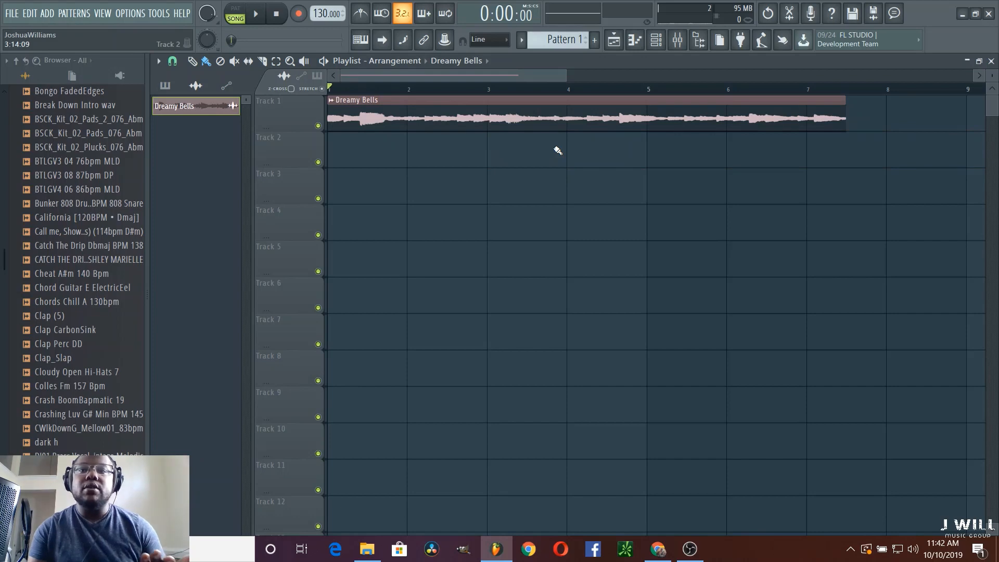
- Open the Dreamy Bells sample in Edison and detect its beats to find its tempo, closing Edison when done
{"action": "double_click", "coordinate": [496, 116]}
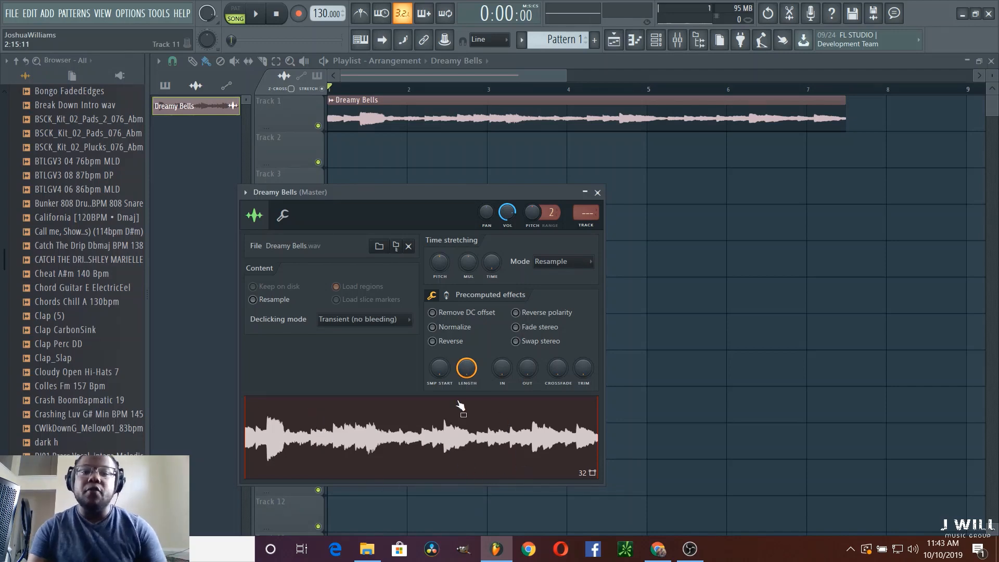
{"action": "right_click", "coordinate": [433, 416]}
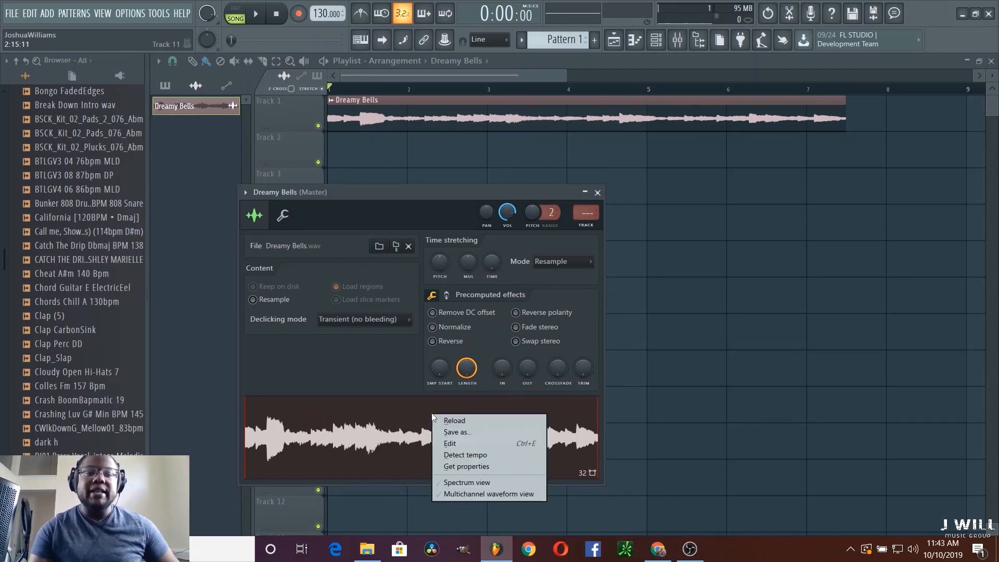
{"action": "left_click", "coordinate": [485, 446]}
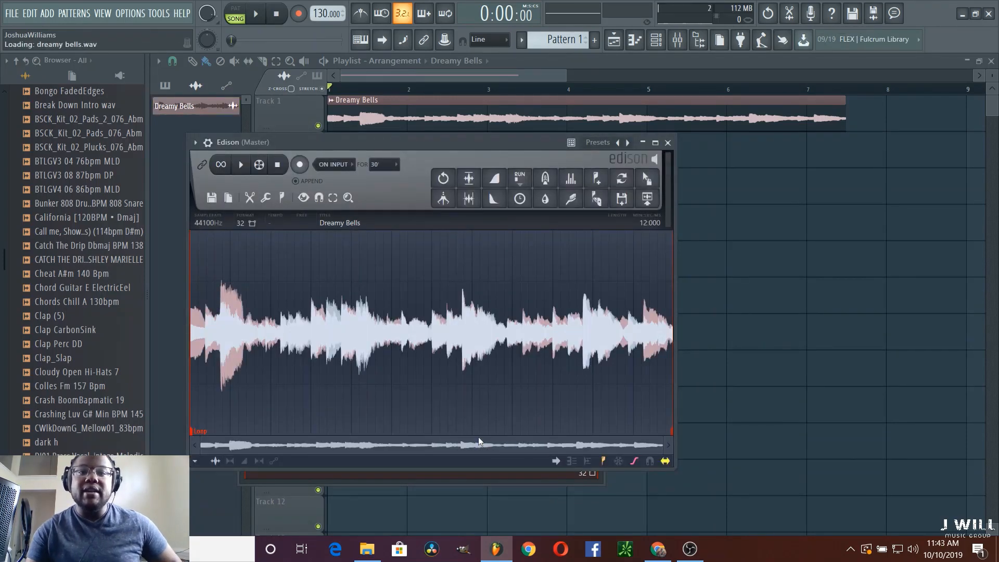
{"action": "right_click", "coordinate": [417, 343]}
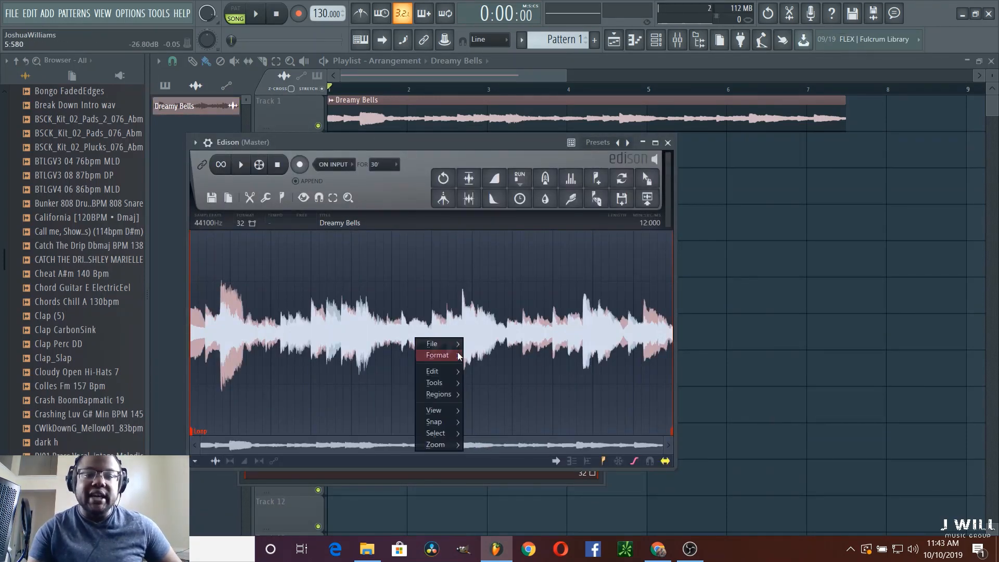
{"action": "mouse_move", "coordinate": [455, 394]}
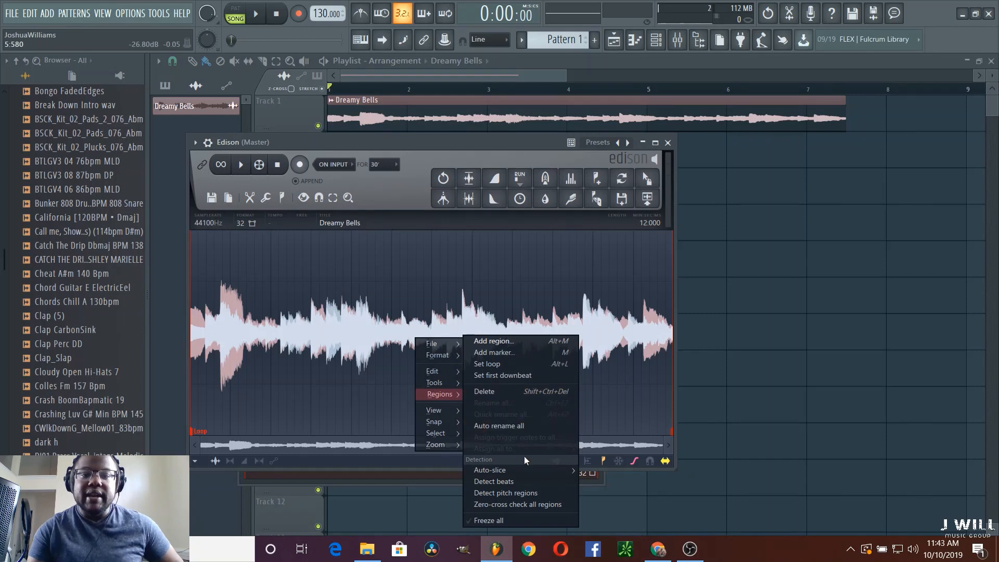
{"action": "left_click", "coordinate": [516, 484]}
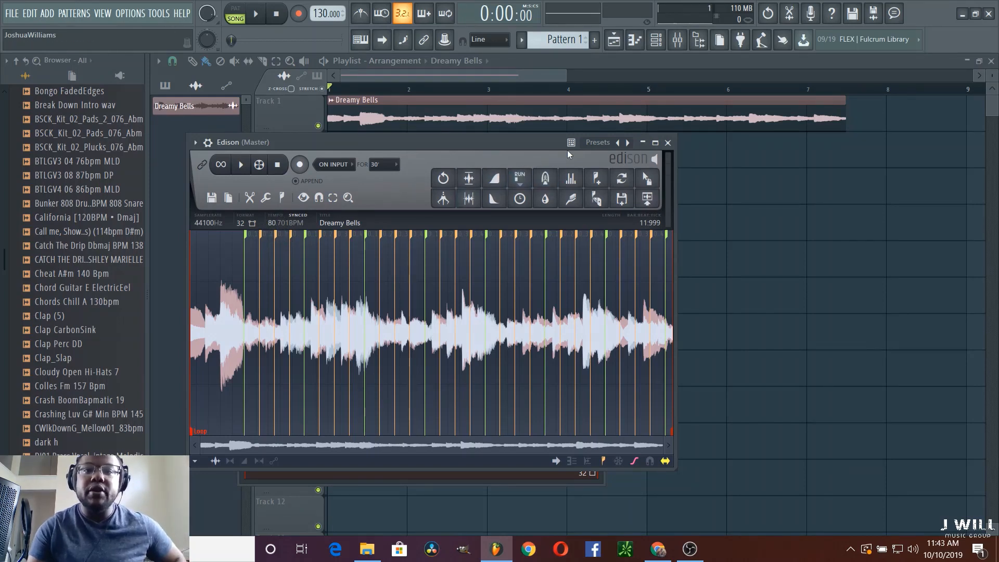
{"action": "left_click", "coordinate": [668, 142]}
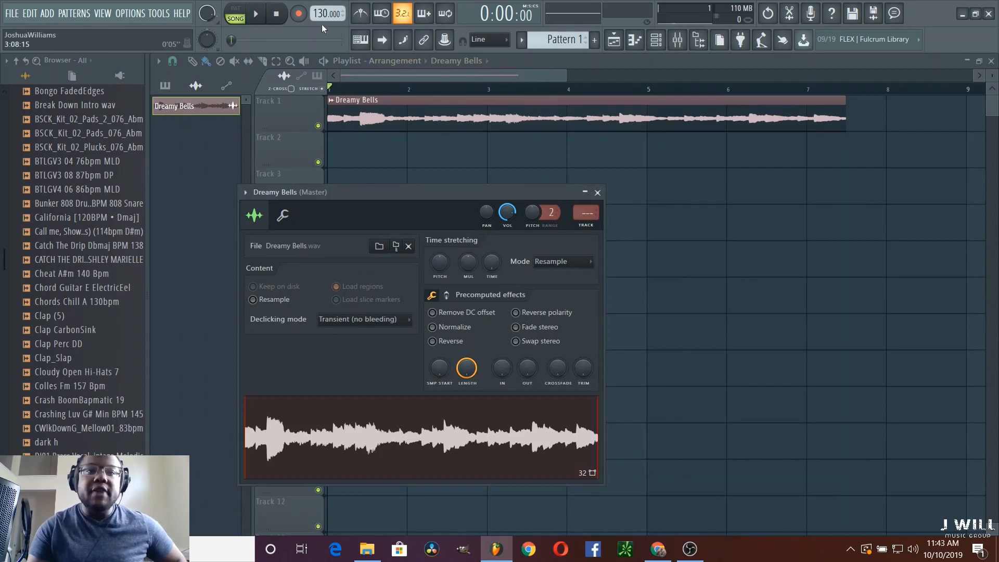
- Try the project tempo at 160 BPM and at 80 BPM, playing the Dreamy Bells loop back at 80 BPM
{"action": "left_click_drag", "start_coordinate": [317, 14], "coordinate": [317, 3]}
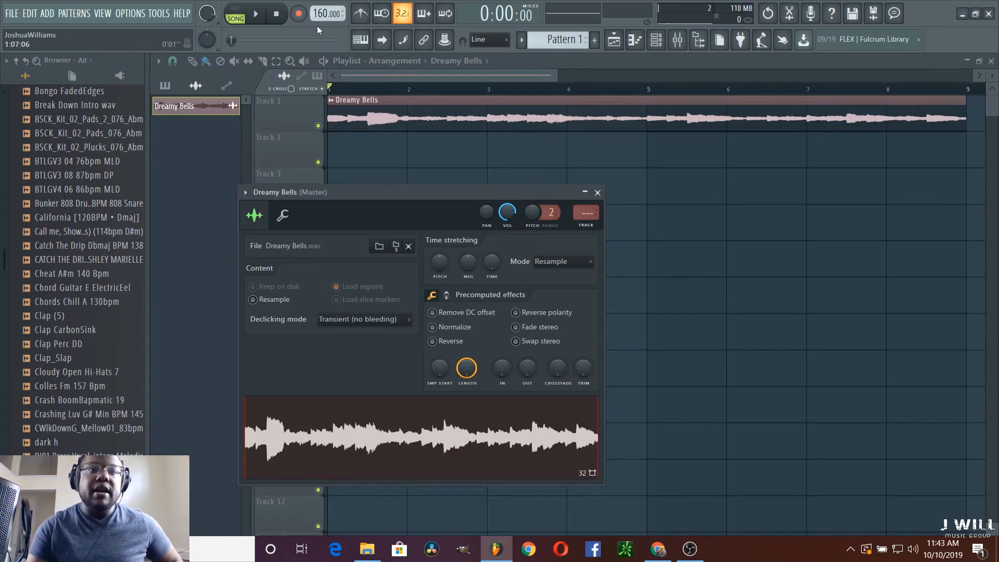
{"action": "left_click_drag", "start_coordinate": [319, 13], "coordinate": [319, 61]}
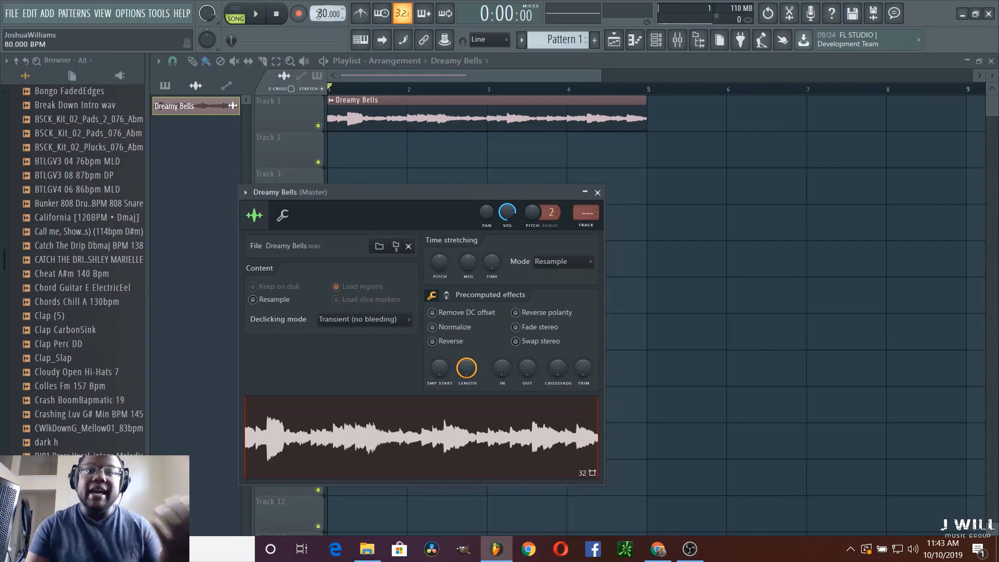
{"action": "left_click", "coordinate": [262, 19]}
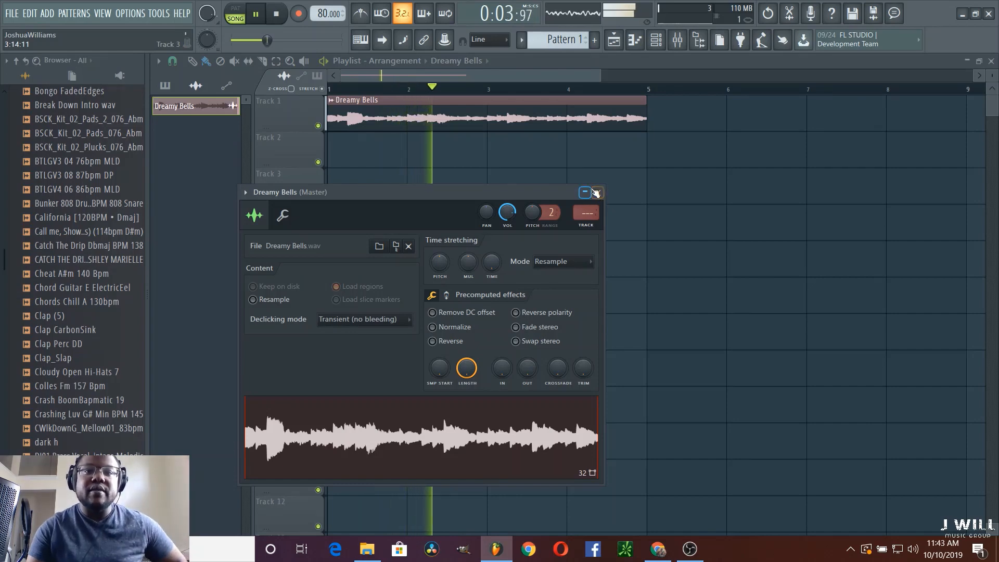
{"action": "left_click", "coordinate": [277, 19]}
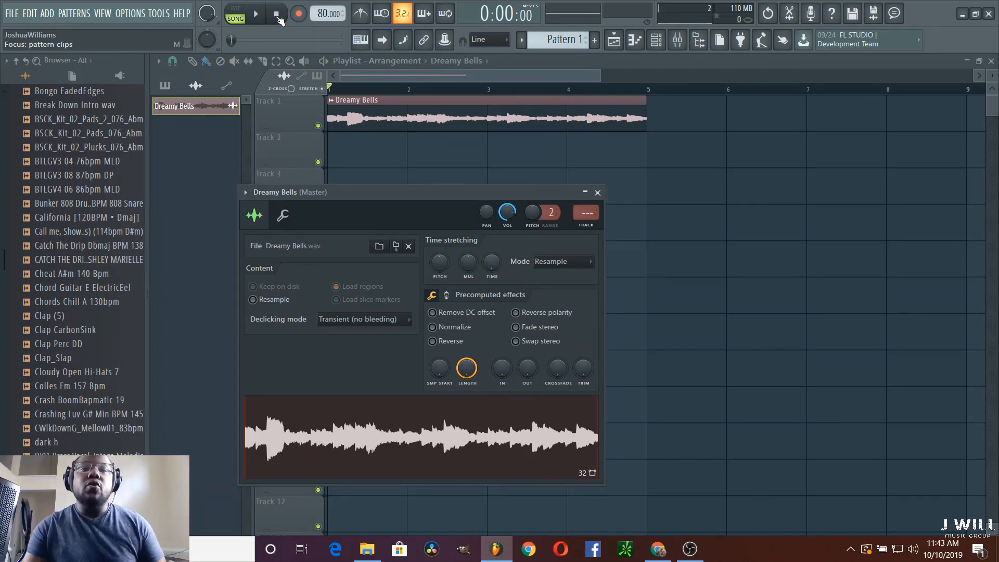
- Set the project tempo to 160 BPM and play the Dreamy Bells loop back to check it
{"action": "mouse_move", "coordinate": [327, 14]}
{"action": "left_mouse_down"}
{"action": "mouse_move", "coordinate": [323, 1]}
{"action": "mouse_move", "coordinate": [321, 16]}
{"action": "left_mouse_up"}
{"action": "key", "text": "space"}
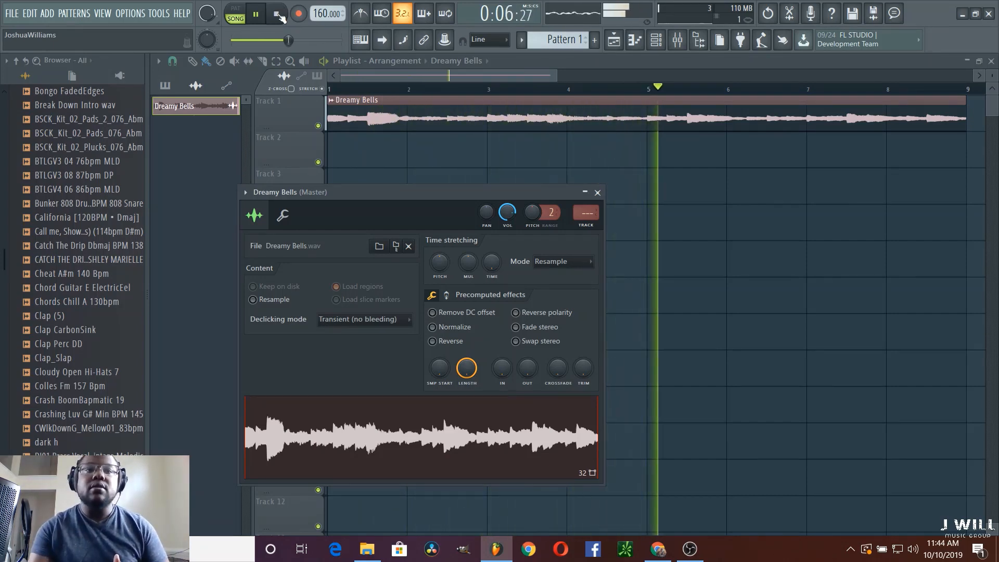
{"action": "left_click", "coordinate": [278, 15]}
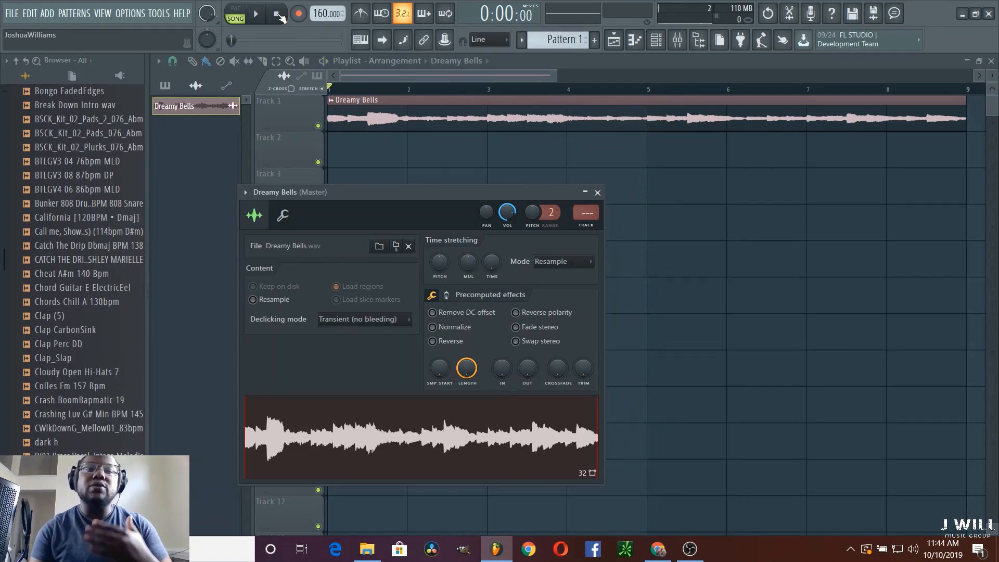